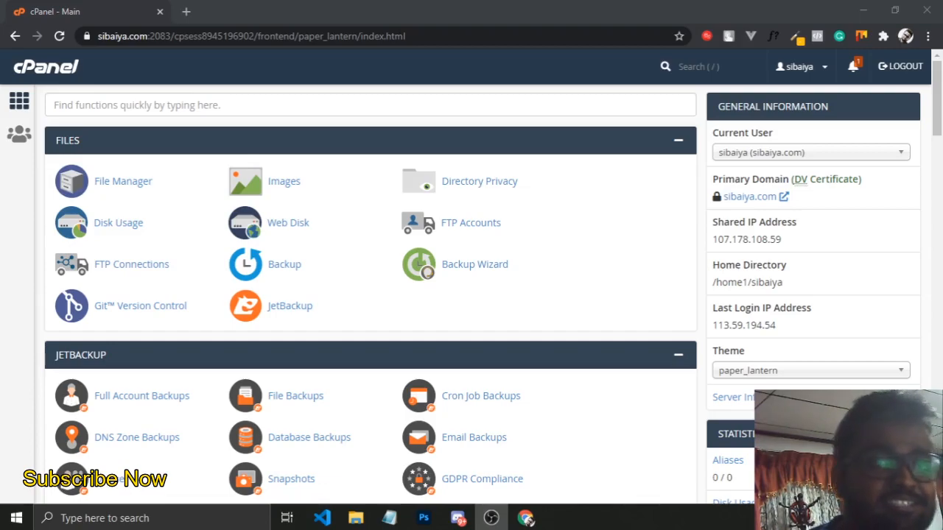
Open sibaiya.com in a new browser tab, look over the WordPress home page, and close that tab
click(187, 11)
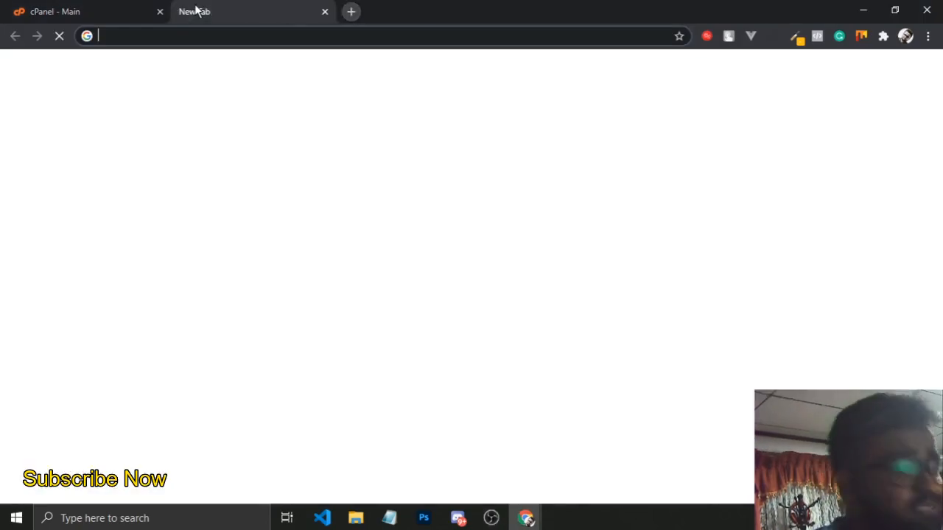
text(sibaiya)
key(Return)
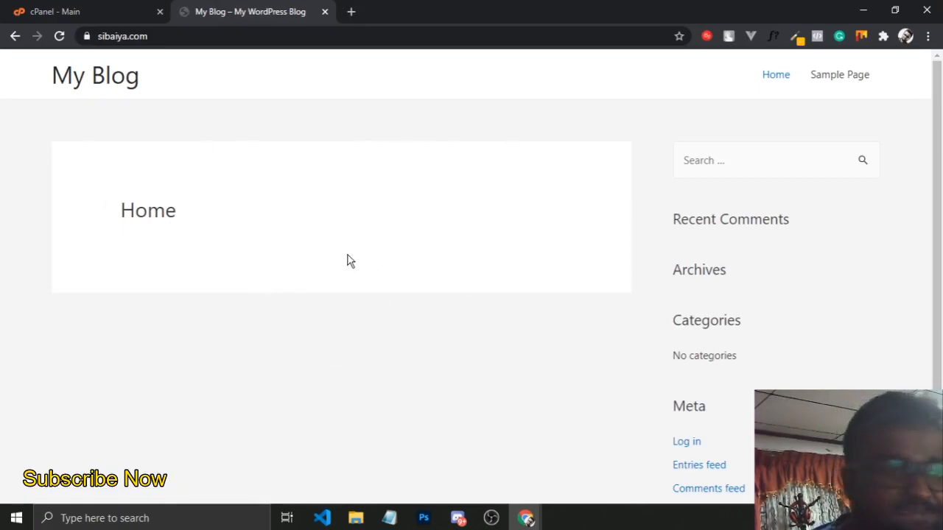
scroll(348, 264, down, 3)
scroll(347, 266, up, 3)
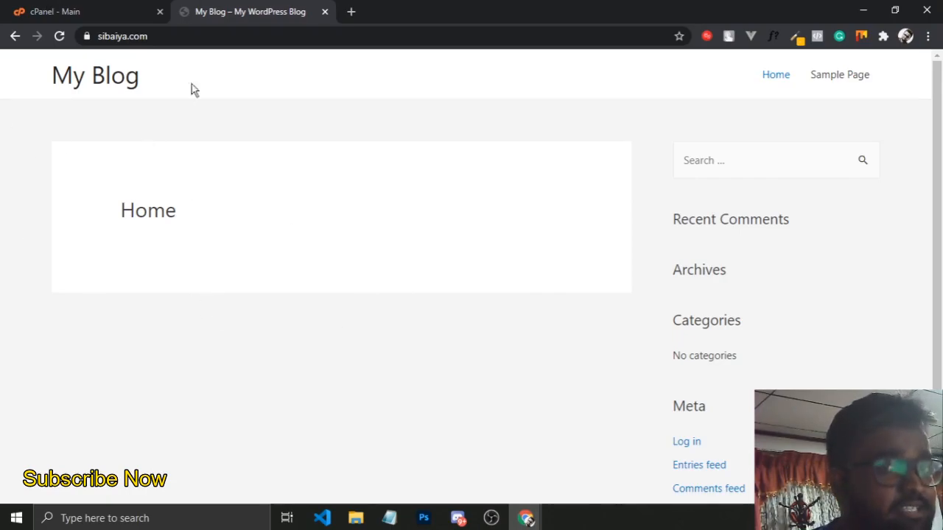
middle_click(236, 8)
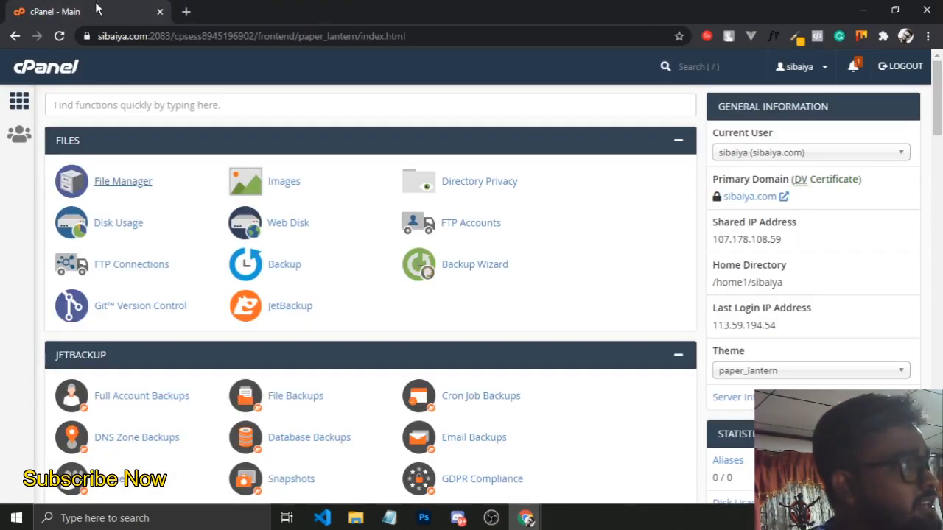
Search the cPanel functions for "soft" and clear the search again
scroll(133, 232, down, 1)
scroll(132, 232, up, 1)
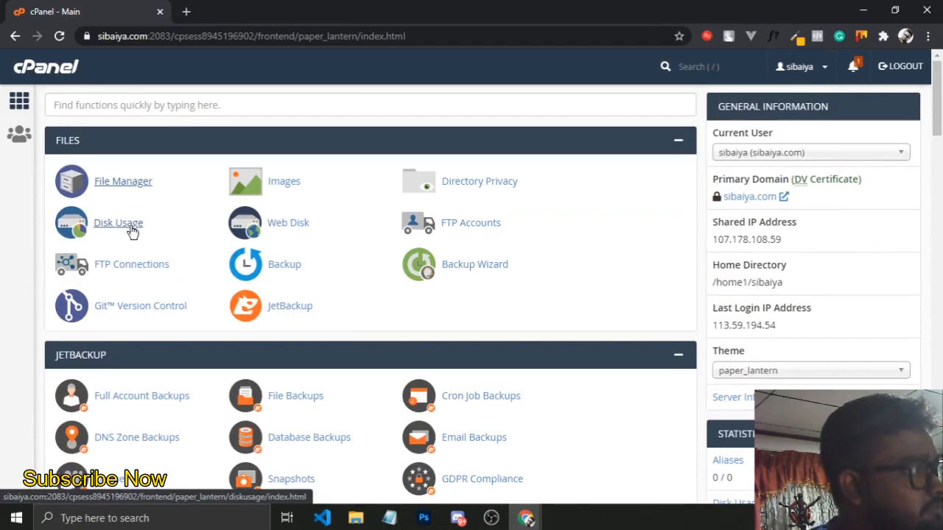
click(193, 114)
text(soft)
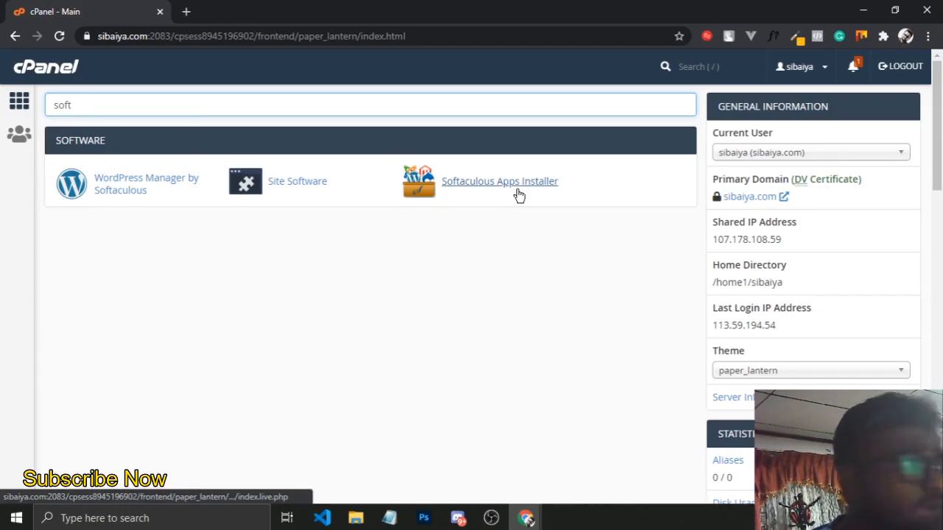
double_click(217, 96)
key(BackSpace)
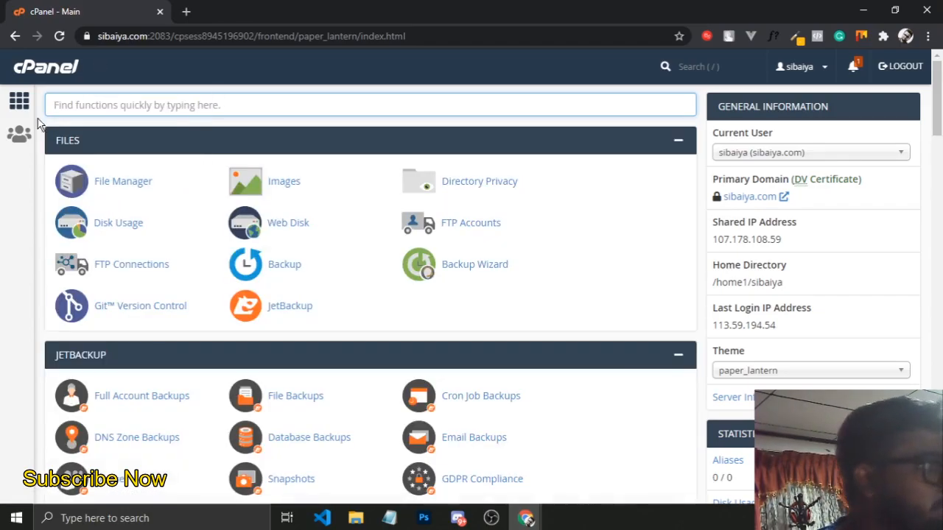
Open the public_html folder in the File Manager and select all of its files and folders
click(113, 182)
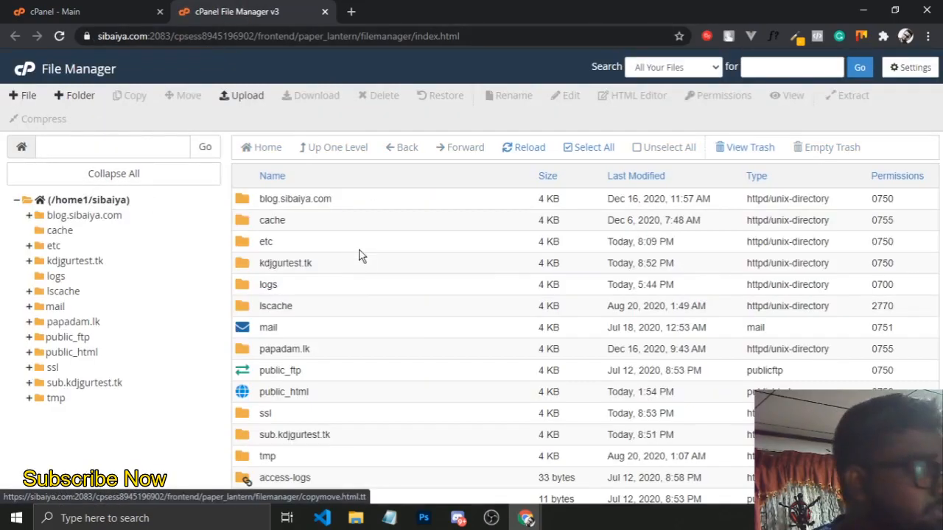
click(88, 11)
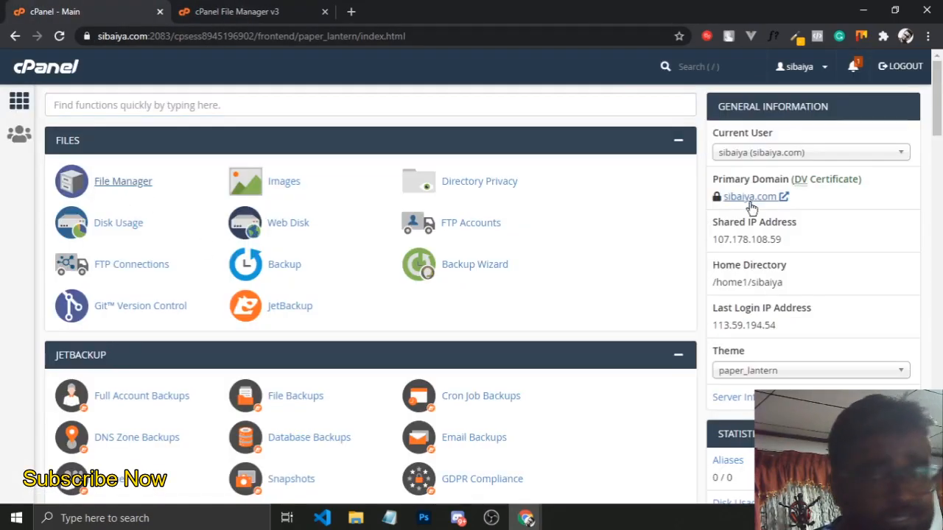
click(199, 9)
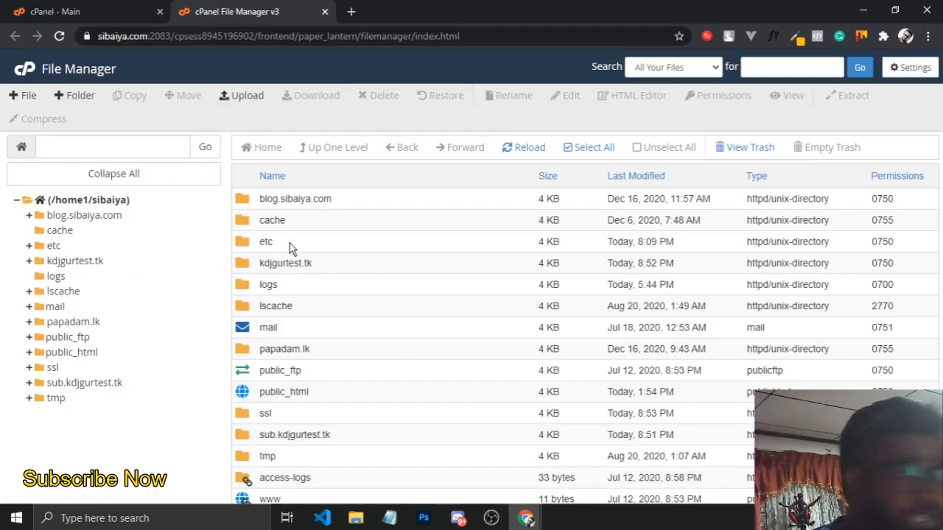
double_click(241, 392)
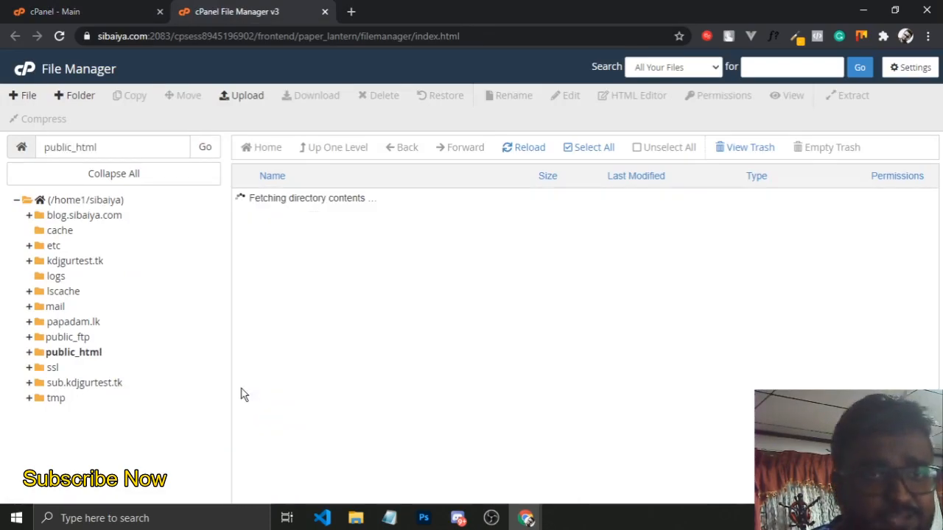
click(296, 248)
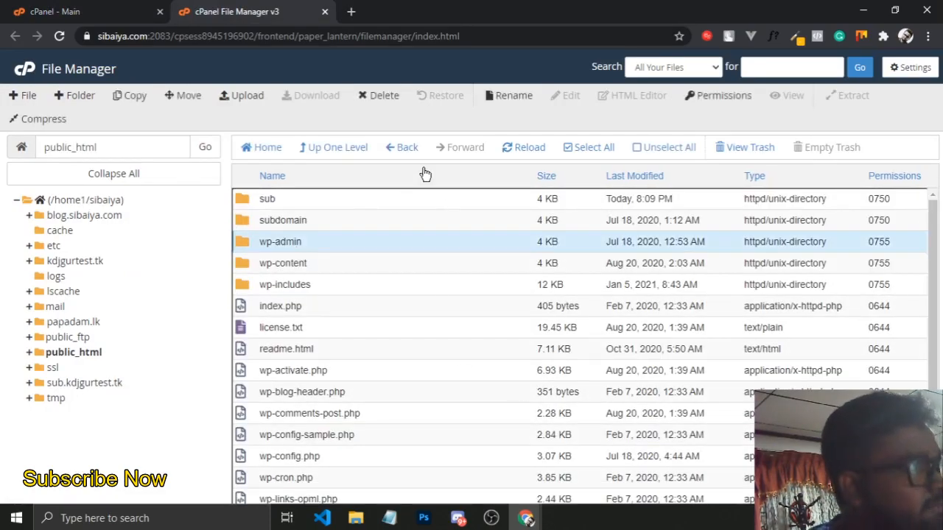
click(577, 149)
right_click(293, 241)
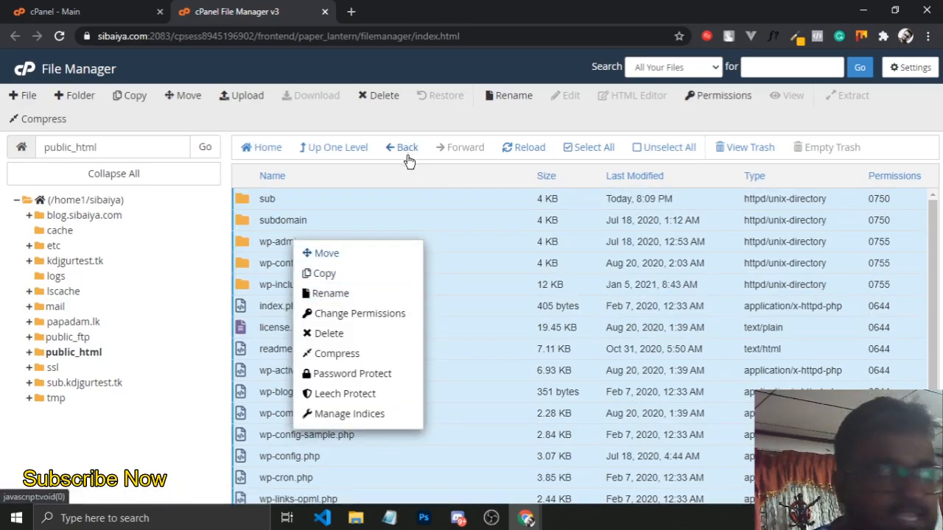
click(546, 120)
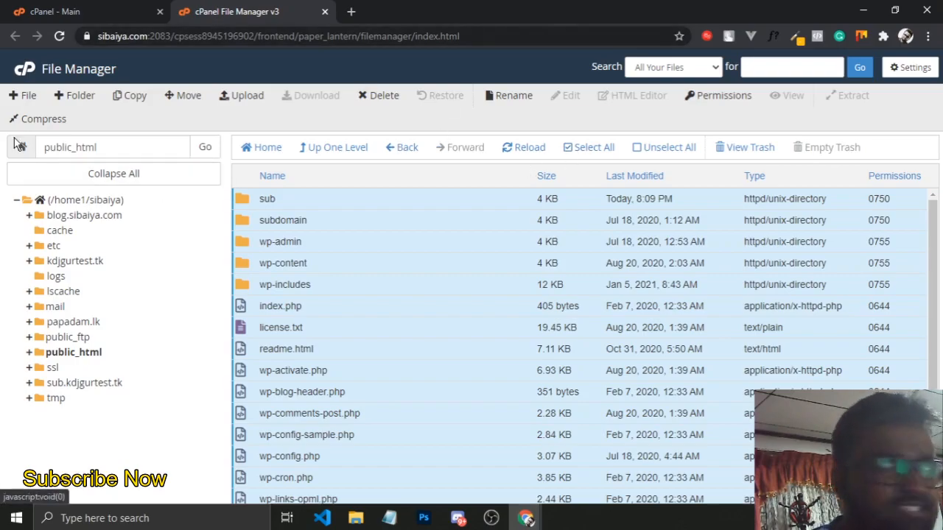
Try to open phpMyAdmin from the cPanel Databases section, and close its tab
click(62, 11)
scroll(254, 320, down, 4)
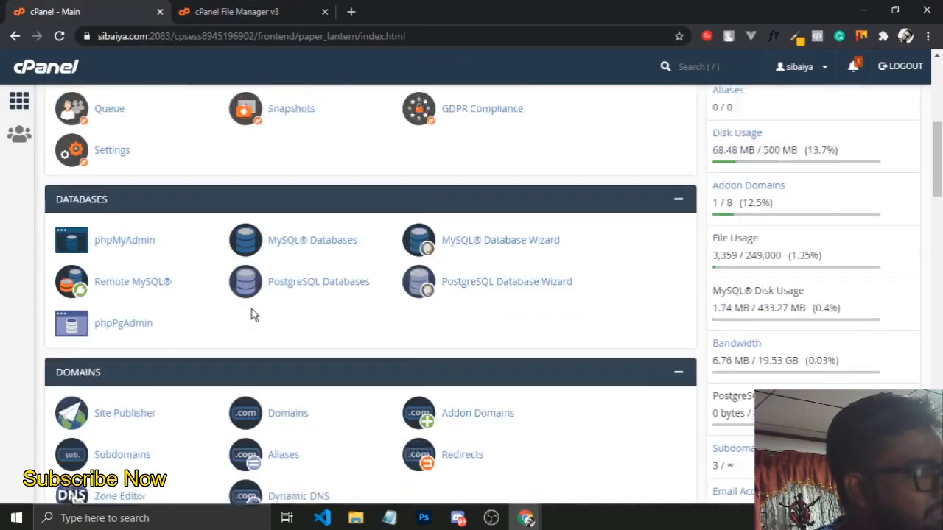
scroll(254, 324, down, 2)
click(133, 194)
click(378, 6)
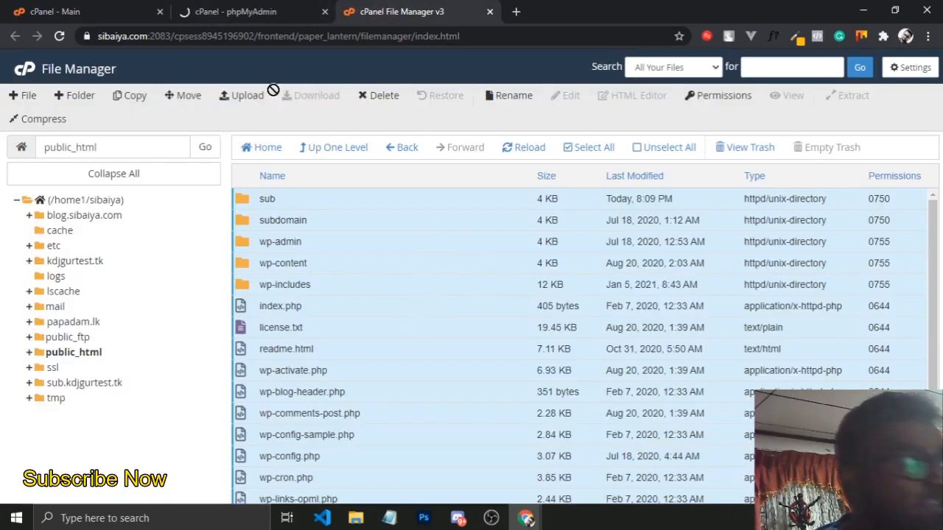
click(240, 10)
click(74, 11)
click(255, 6)
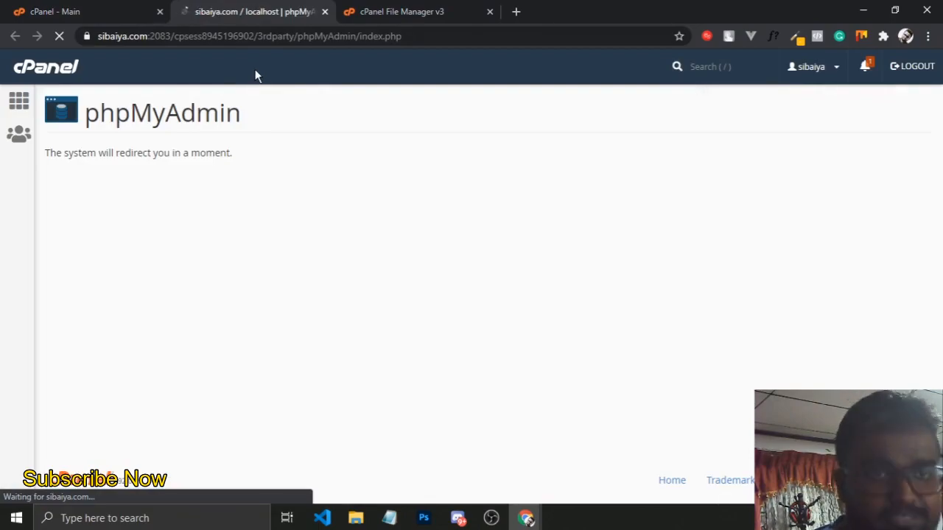
click(392, 9)
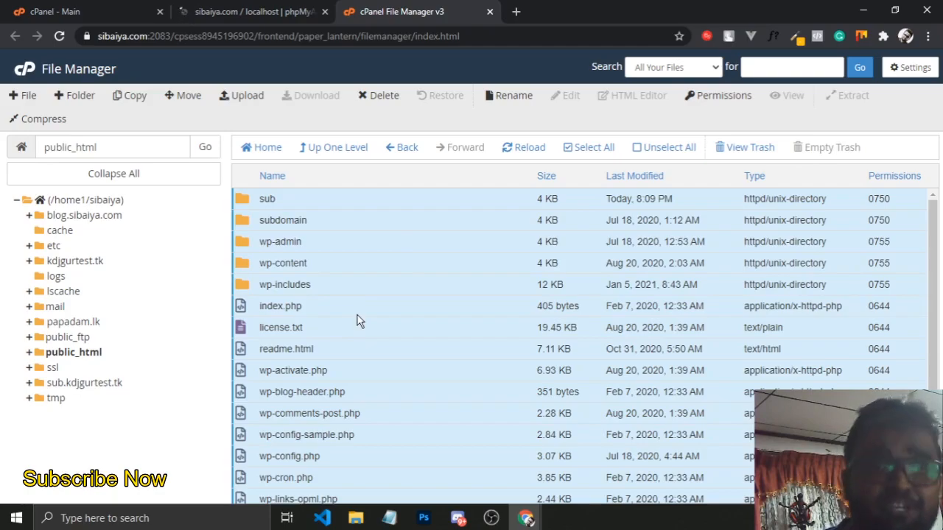
click(271, 7)
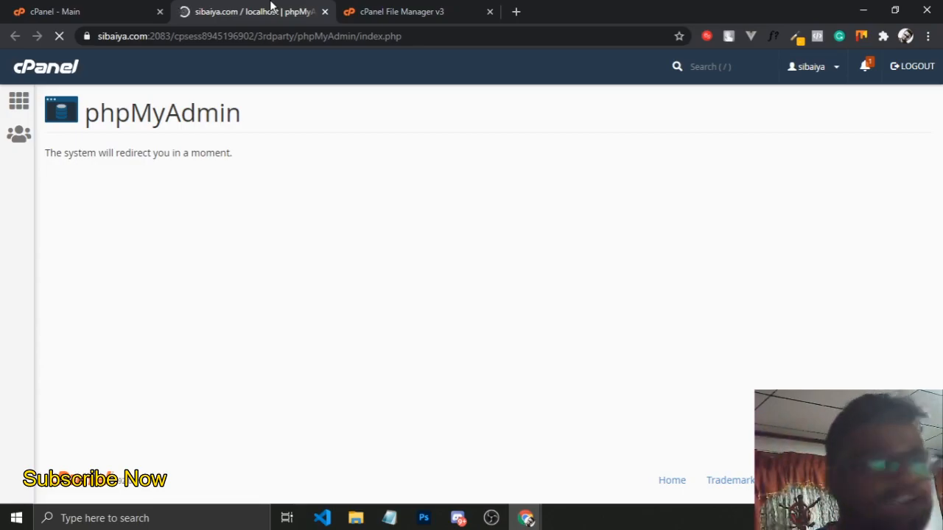
key(ctrl+w)
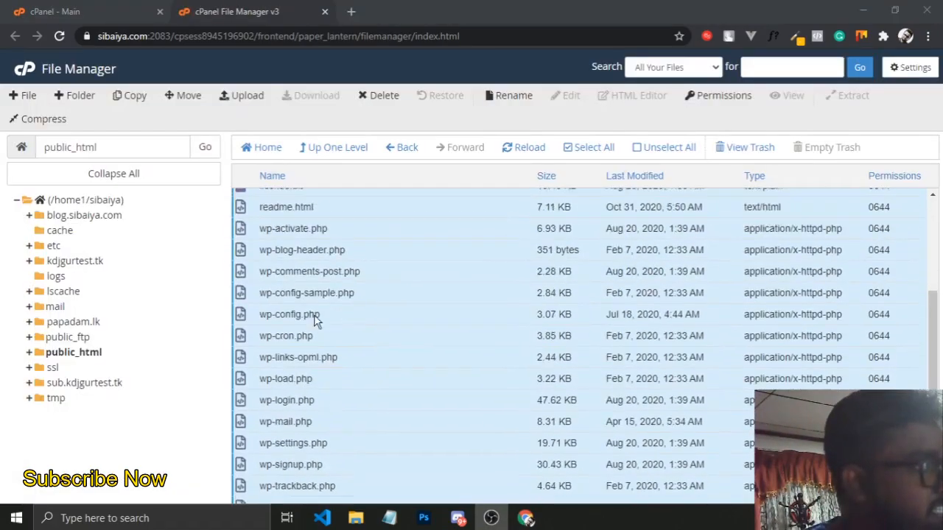
Close the File Manager and return to the cPanel main page
scroll(362, 267, up, 2)
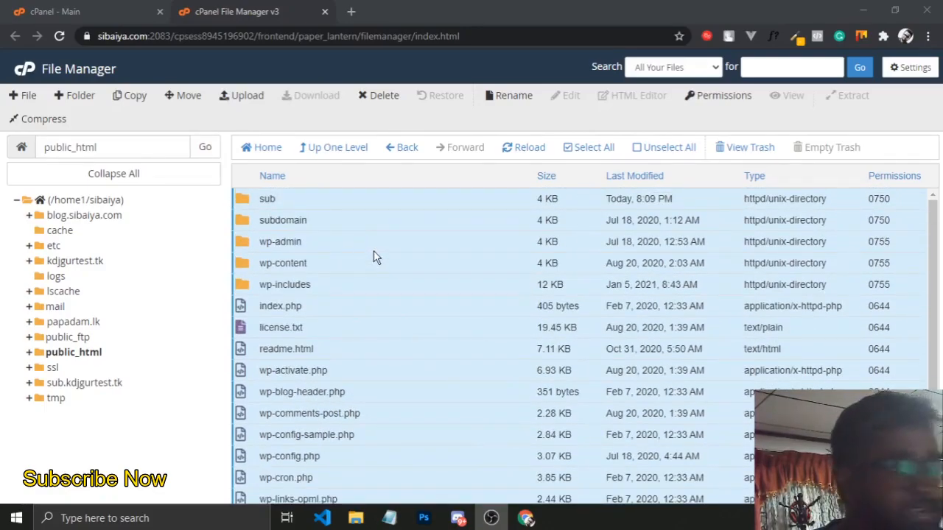
click(224, 6)
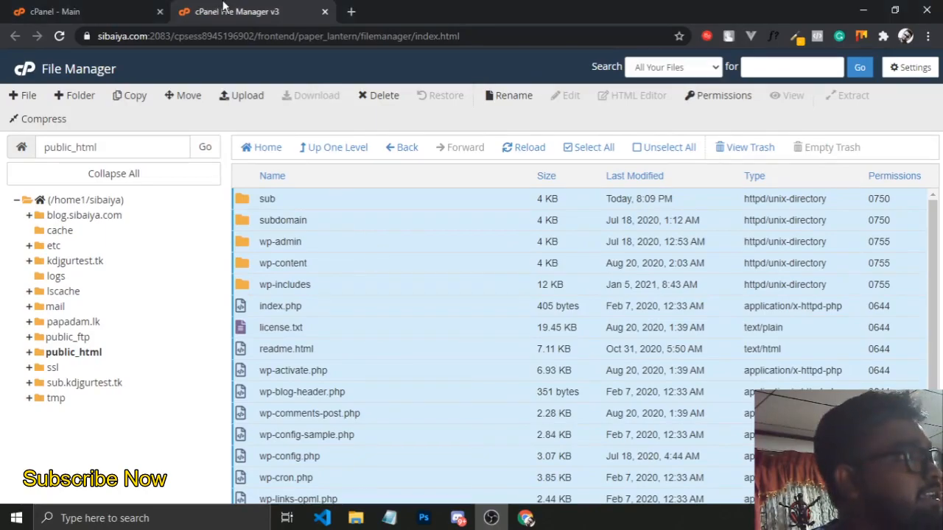
key(ctrl+w)
scroll(143, 162, up, 5)
key(ctrl+s)
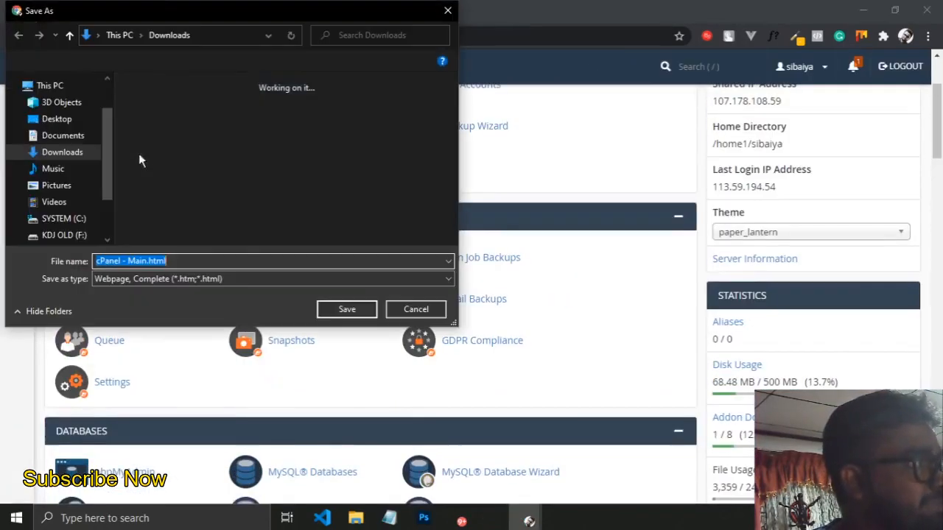
click(416, 309)
Search the cPanel functions for "sof" and open the Softaculous Apps Installer
scroll(226, 250, up, 2)
scroll(206, 206, down, 3)
scroll(213, 191, up, 3)
click(229, 109)
text(sof)
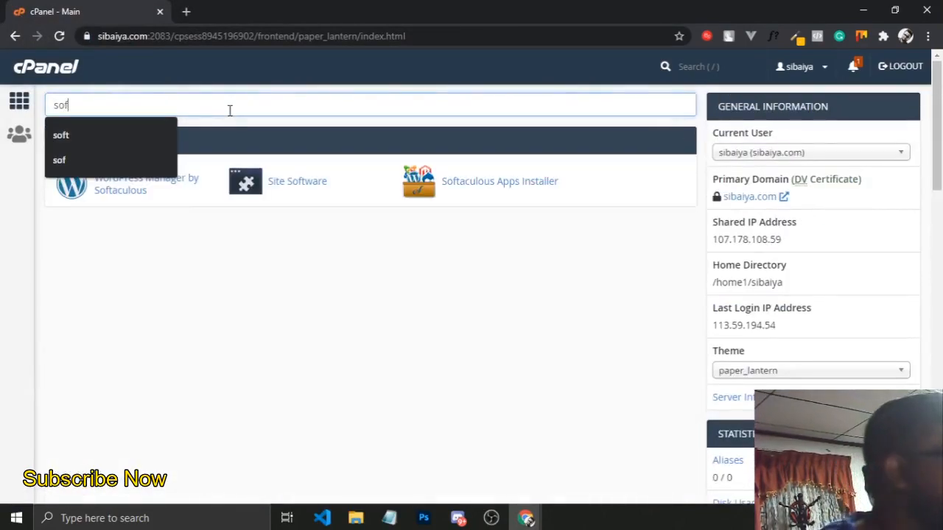
click(403, 297)
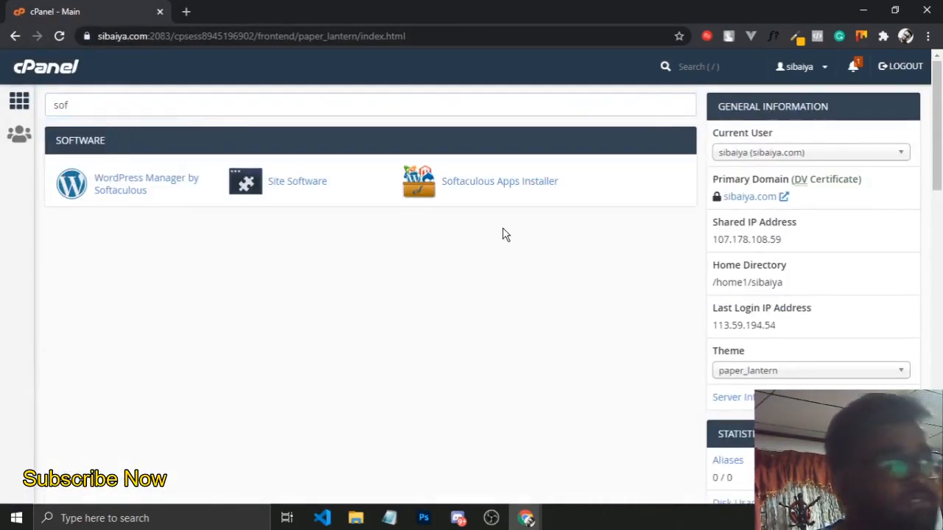
click(525, 189)
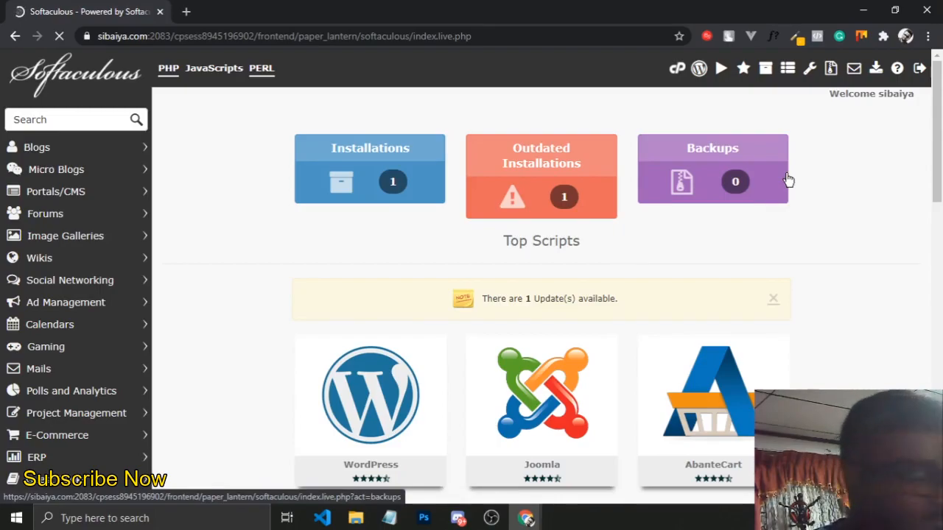
Remove the sibaiya.com WordPress installation with its directory, database and database user, and return to the WordPress overview
click(390, 169)
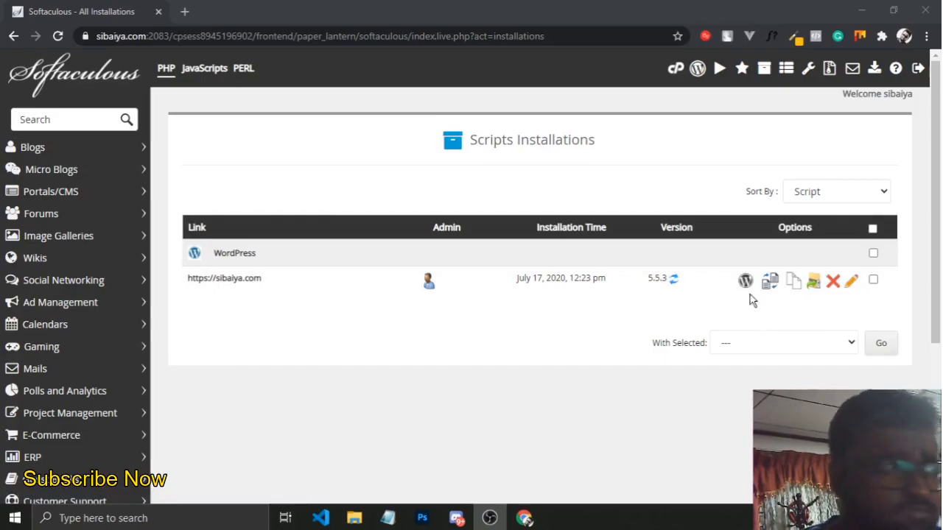
click(833, 284)
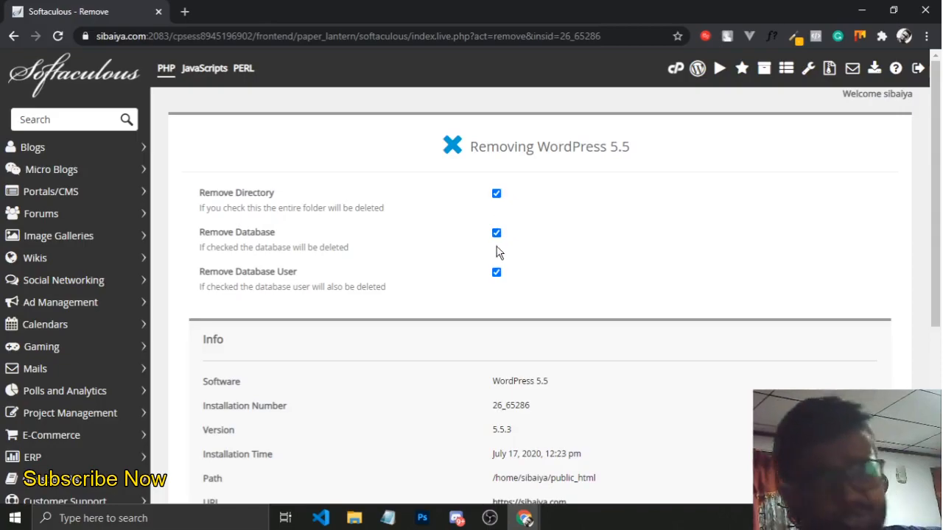
scroll(497, 253, down, 4)
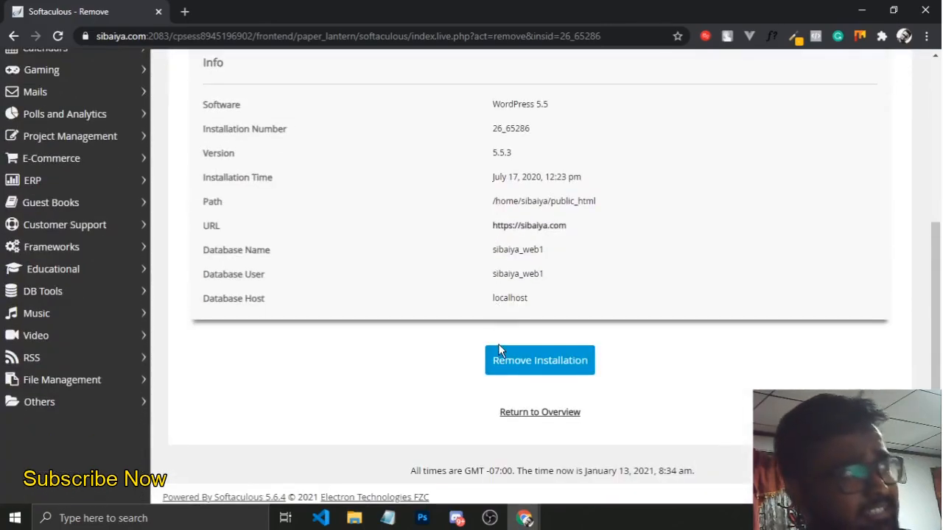
click(515, 361)
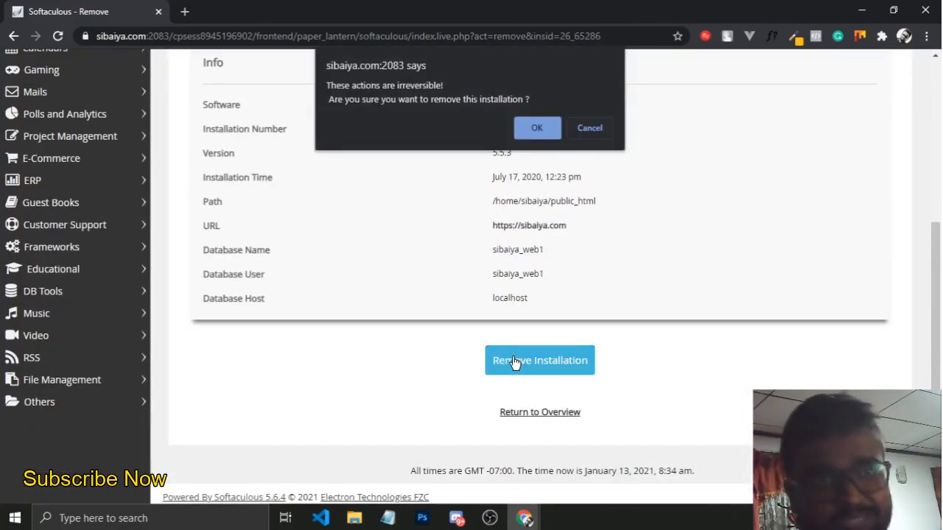
click(529, 125)
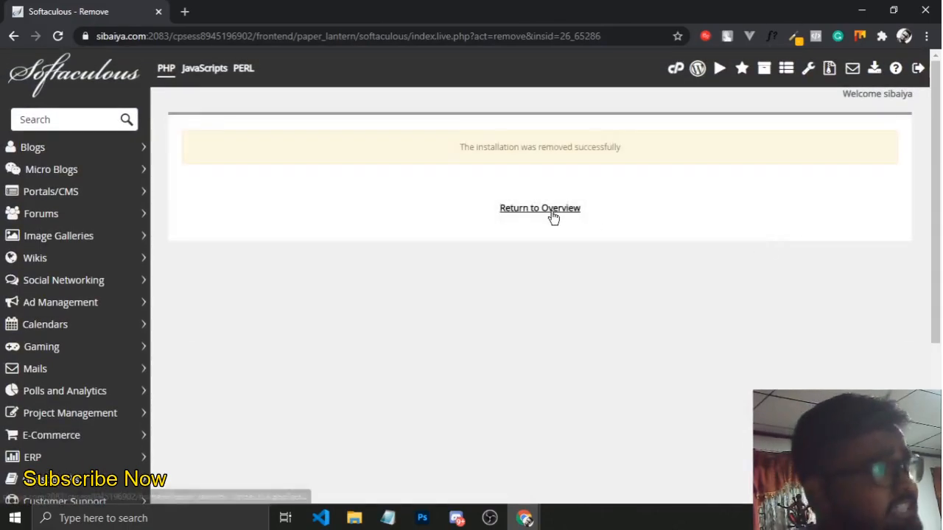
click(550, 211)
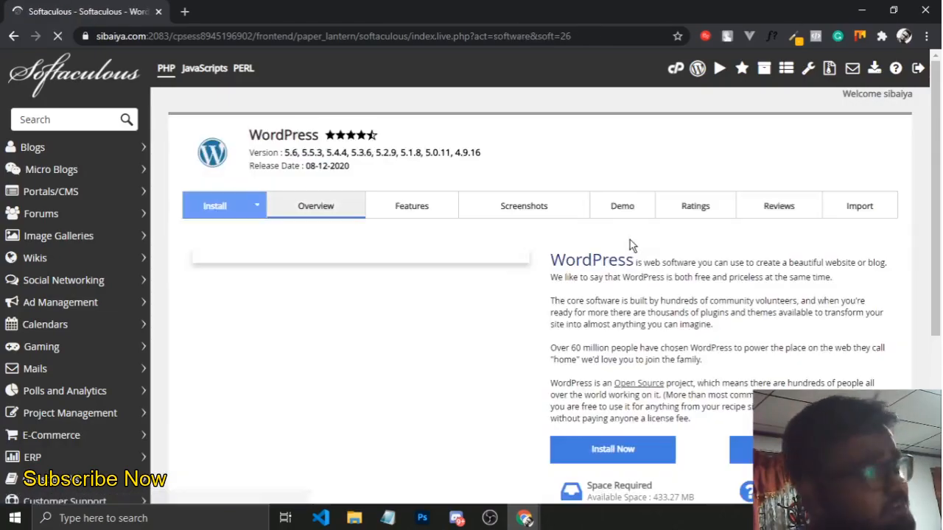
scroll(465, 295, down, 1)
scroll(465, 295, down, 4)
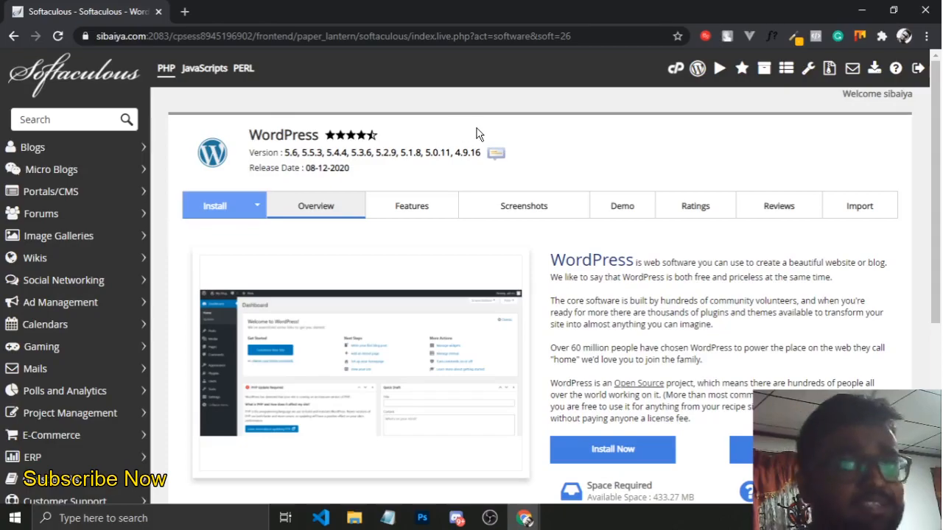
Load sibaiya.com in a new browser tab to check the site, and return to the WordPress overview in Softaculous
click(185, 11)
text(sibai)
key(Return)
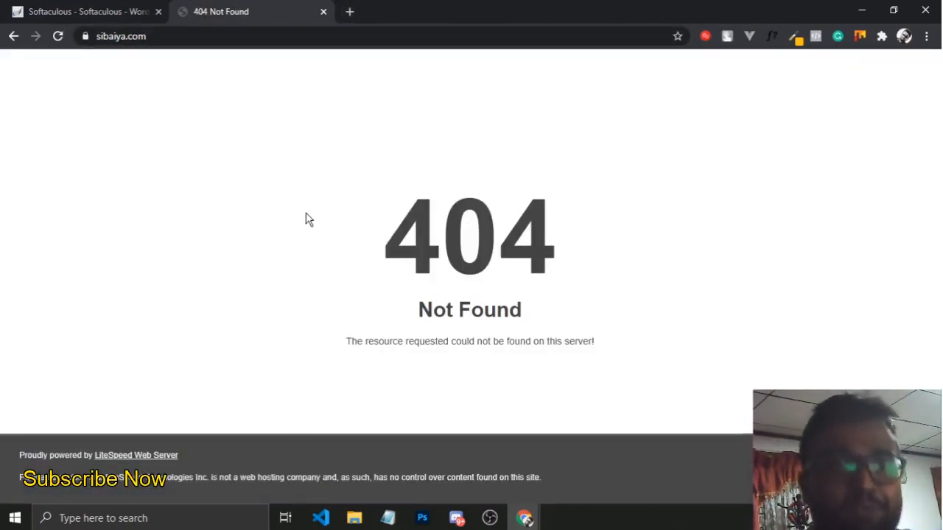
click(134, 11)
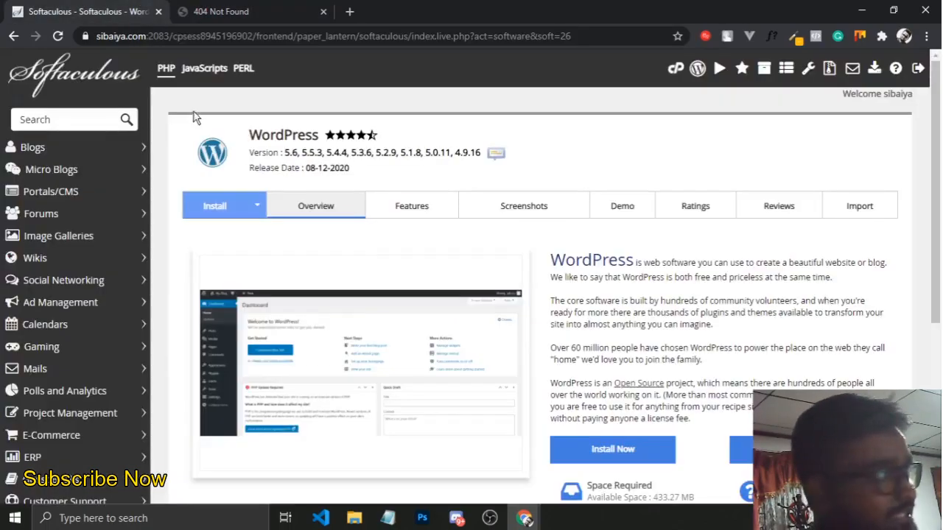
Return to the cPanel main page and open the public_html folder in the File Manager
click(675, 70)
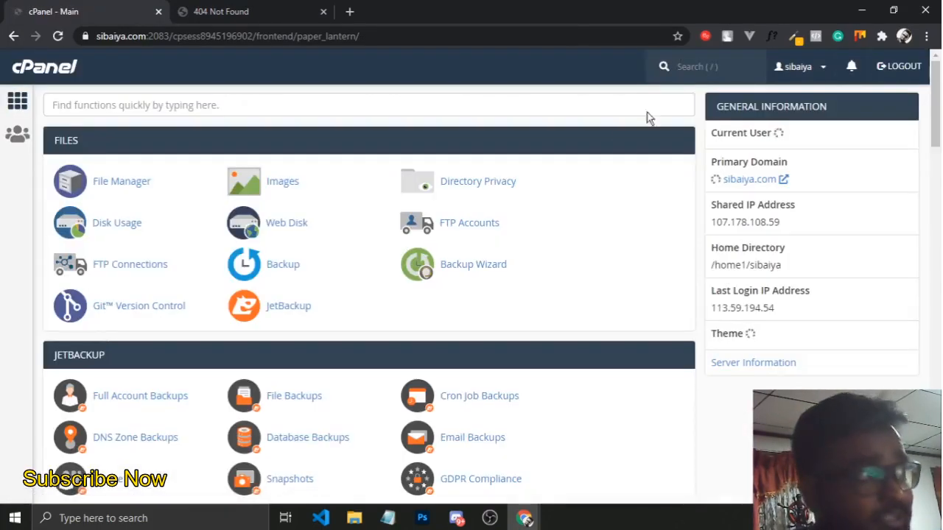
click(117, 184)
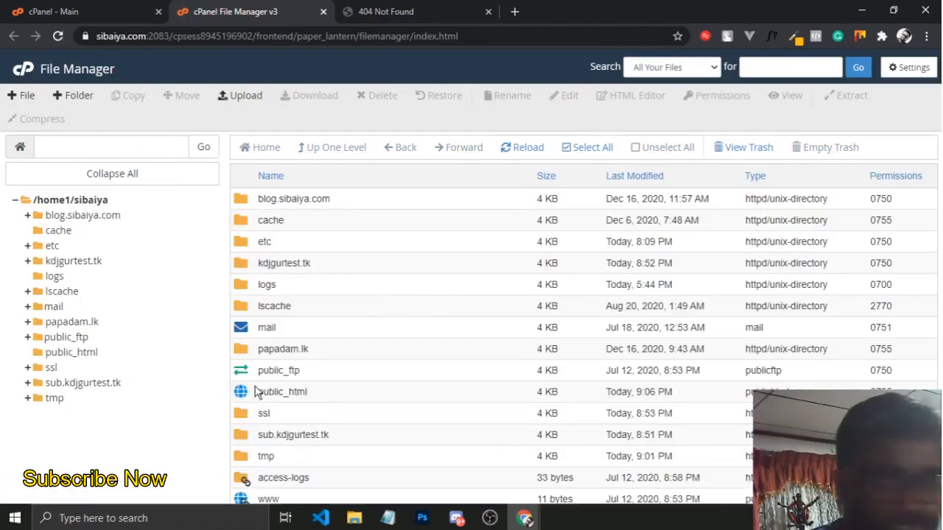
double_click(248, 392)
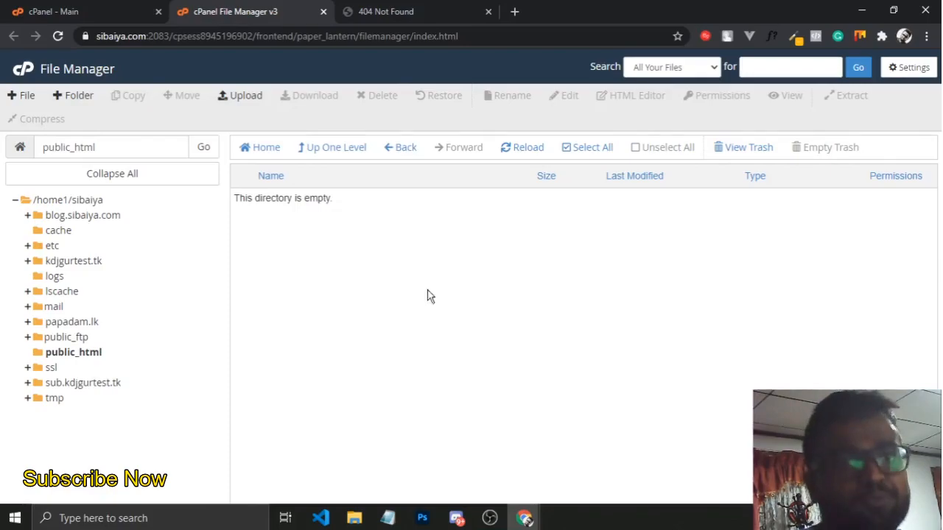
Create a new file named index.php in public_html and reload sibaiya.com in its browser tab
click(33, 103)
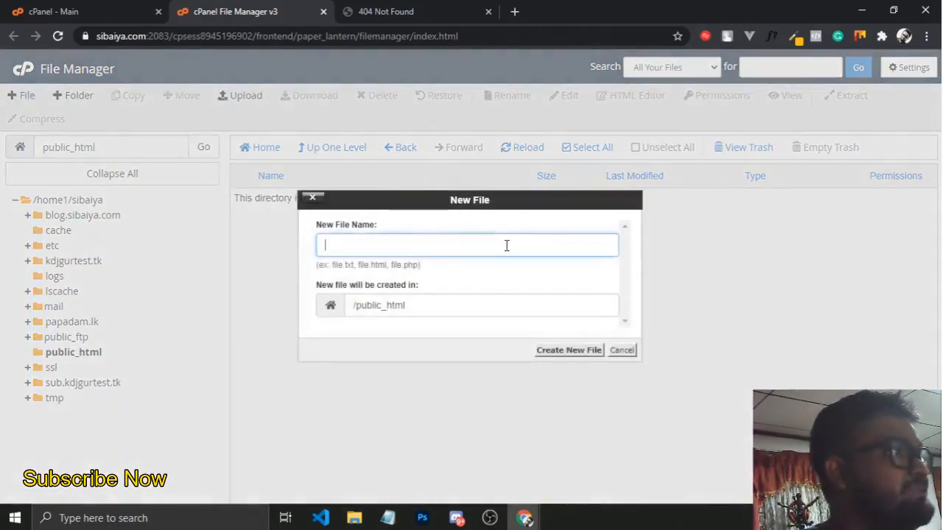
click(506, 246)
text(incex)
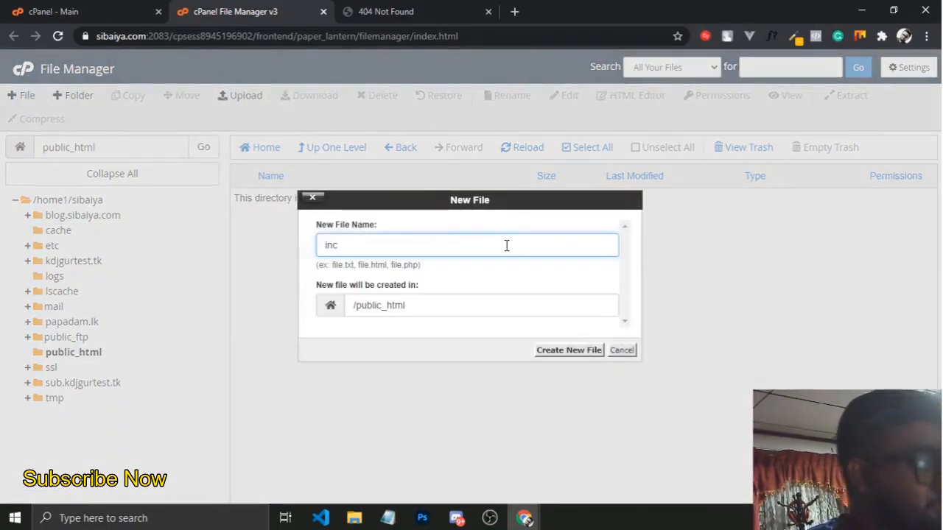
key(BackSpace)
text(dex.php)
key(Return)
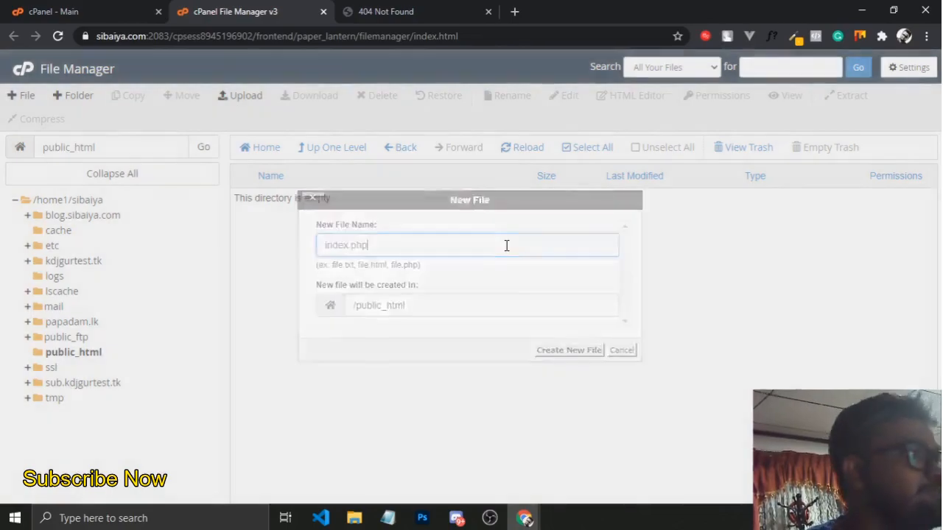
click(355, 9)
key(F5)
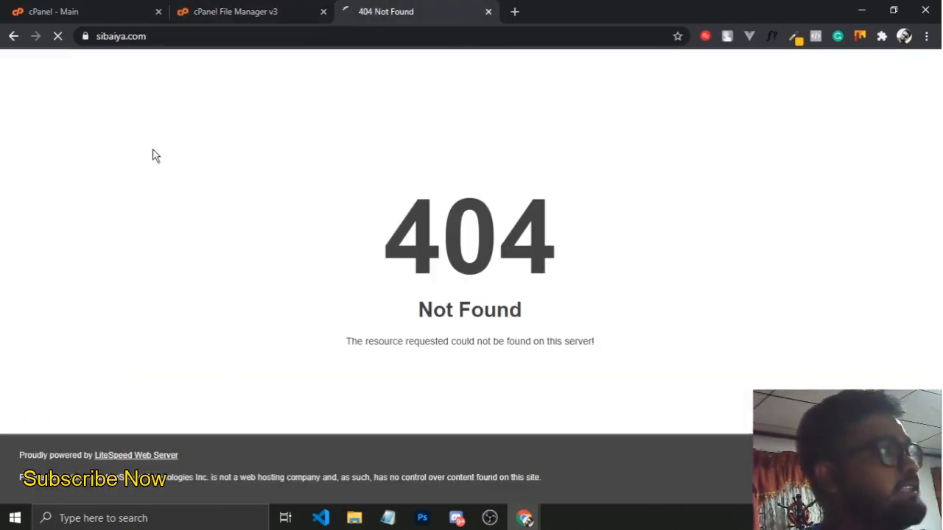
Return to the File Manager and open index.php for editing
click(233, 9)
right_click(350, 195)
click(389, 246)
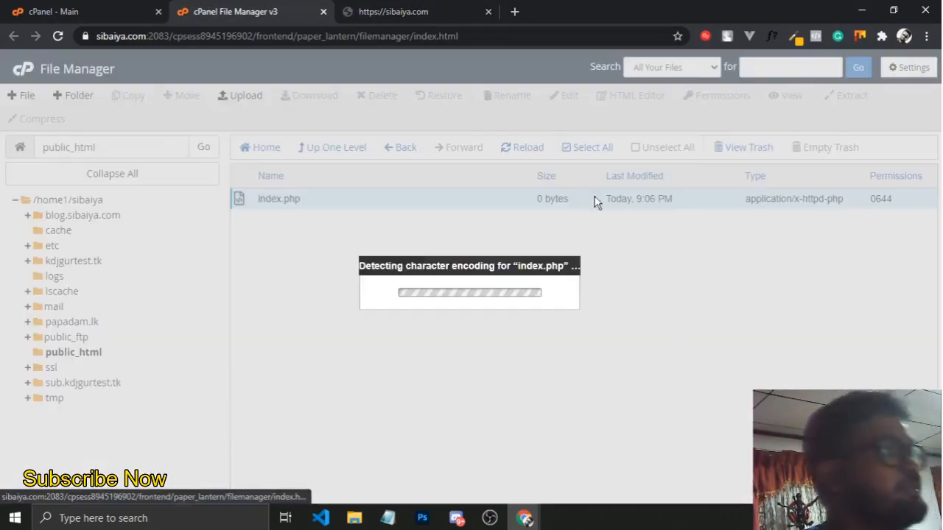
click(593, 382)
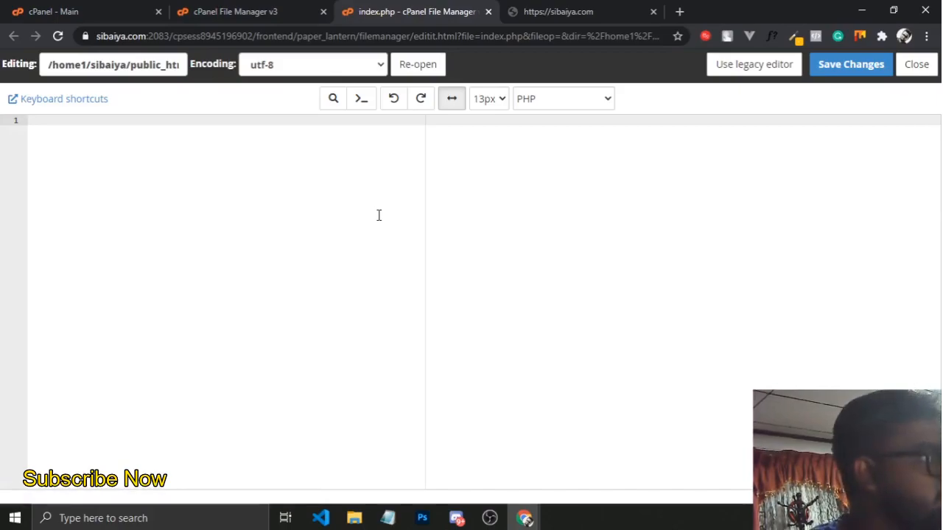
Enter the text "Welcome" on the first line of index.php
click(333, 99)
text(Wel;comeWee)
key(ctrl+a)
text(W)
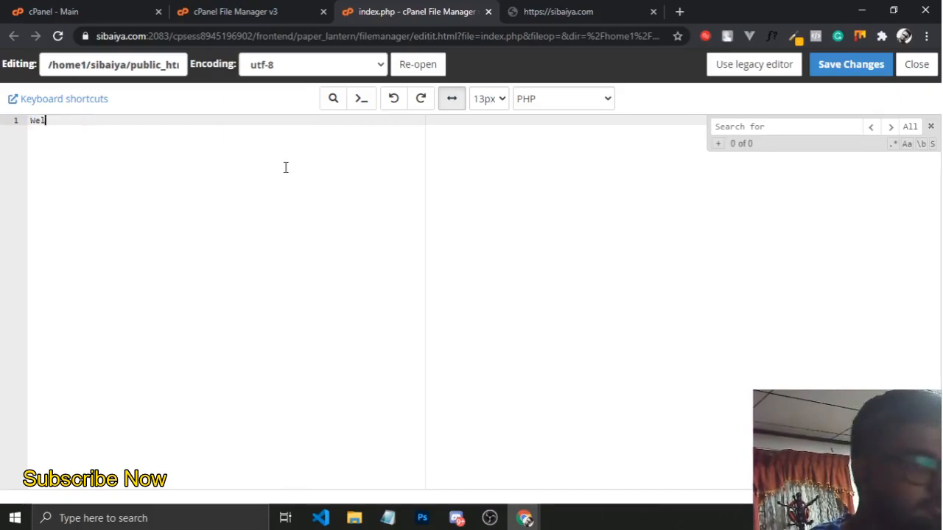
key(BackSpace)
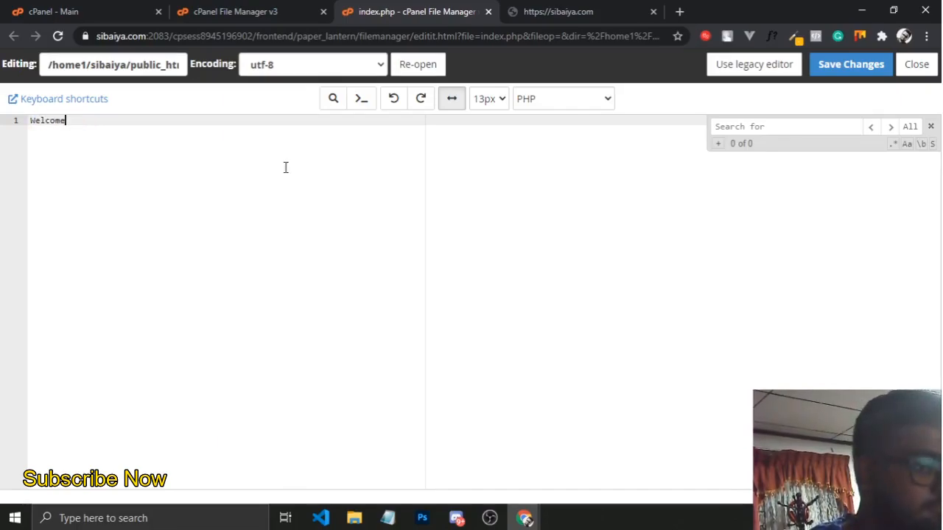